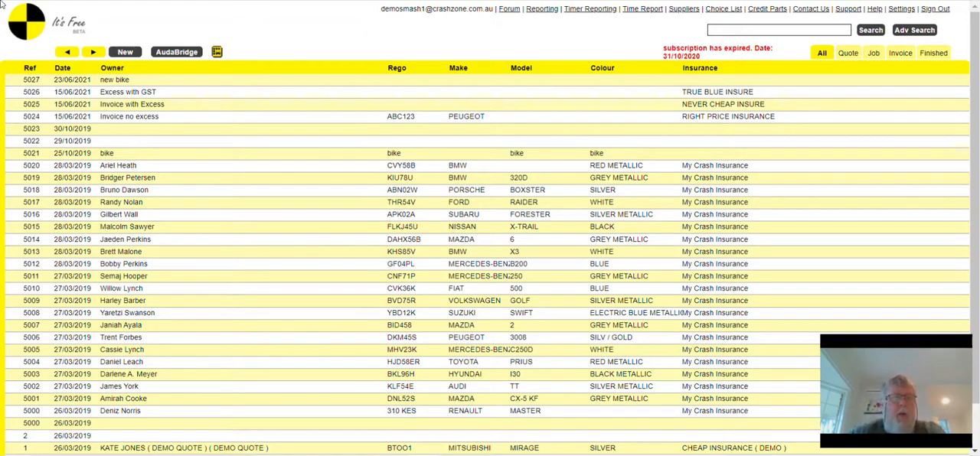
- Open bike quote 5021, enter "bike" as the vehicle make, and return to the quote list
click(286, 157)
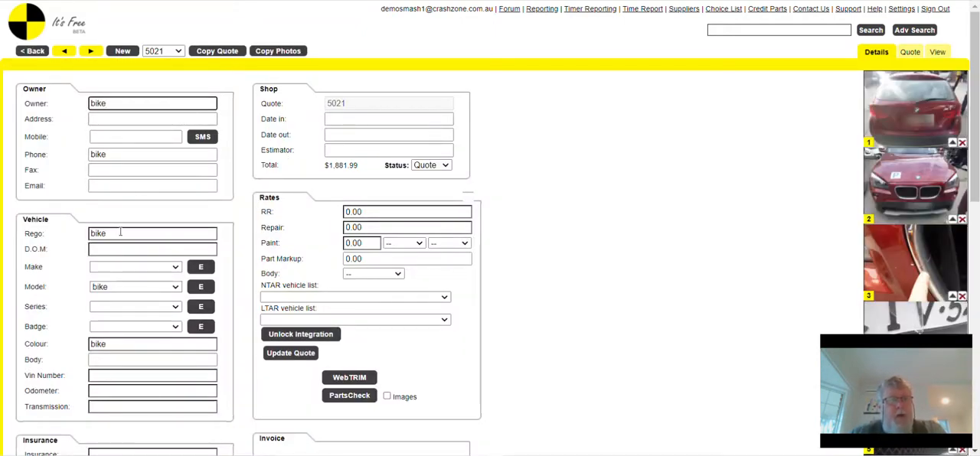
click(200, 267)
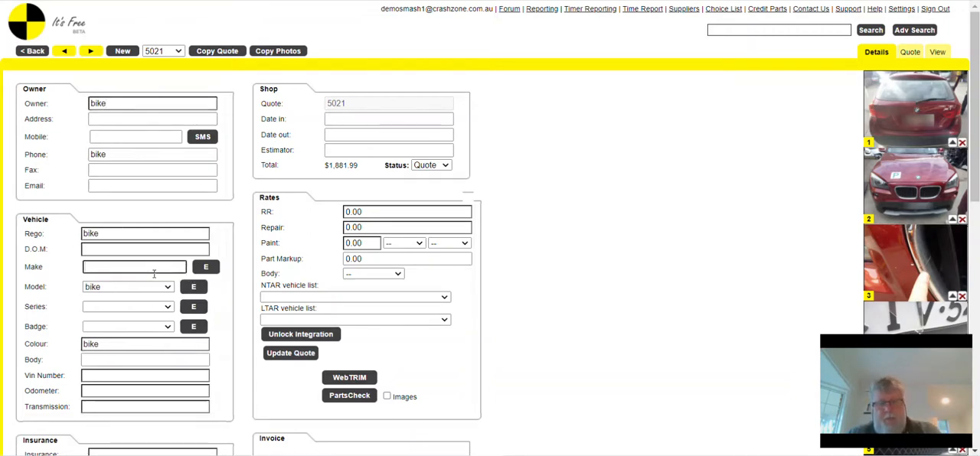
text(bike)
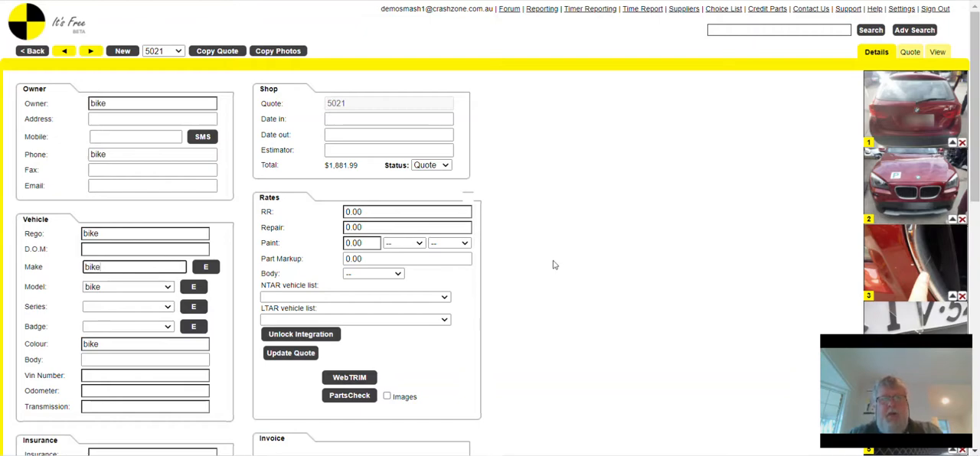
click(555, 265)
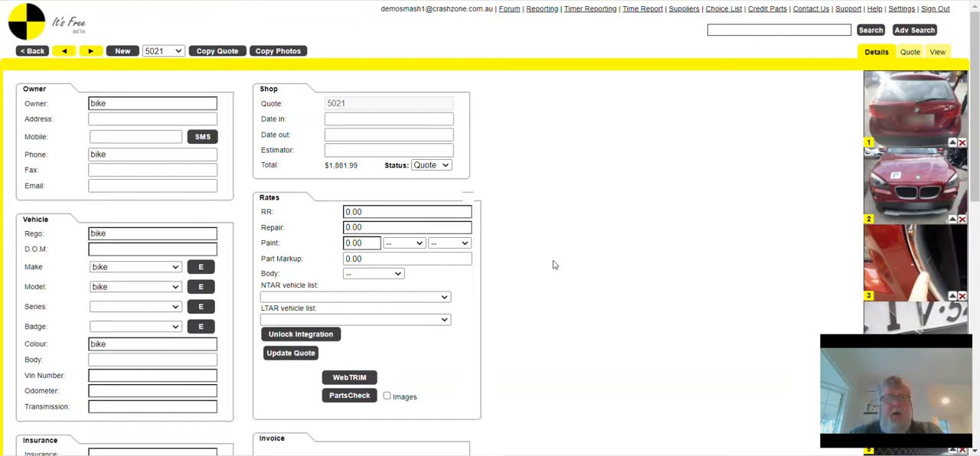
click(33, 51)
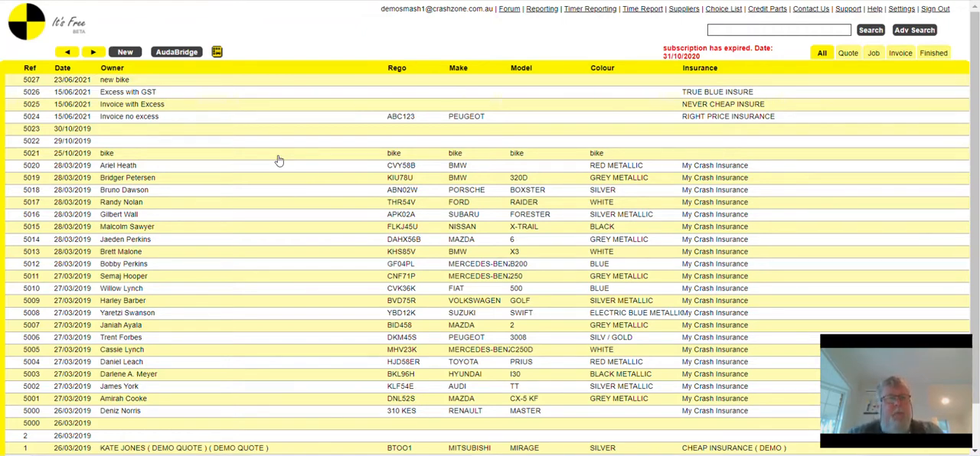
- Add an RR line "fdsghjk" with 1 hour to the line items of bike quote 5021
click(193, 157)
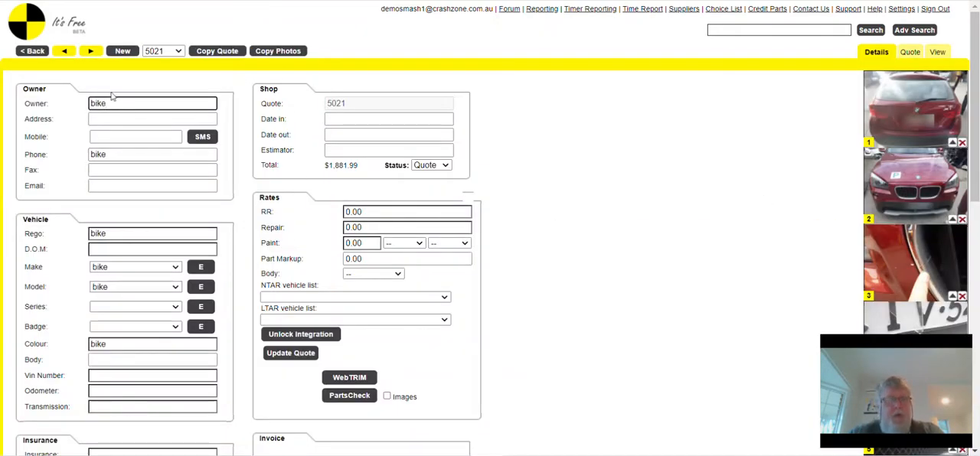
click(918, 55)
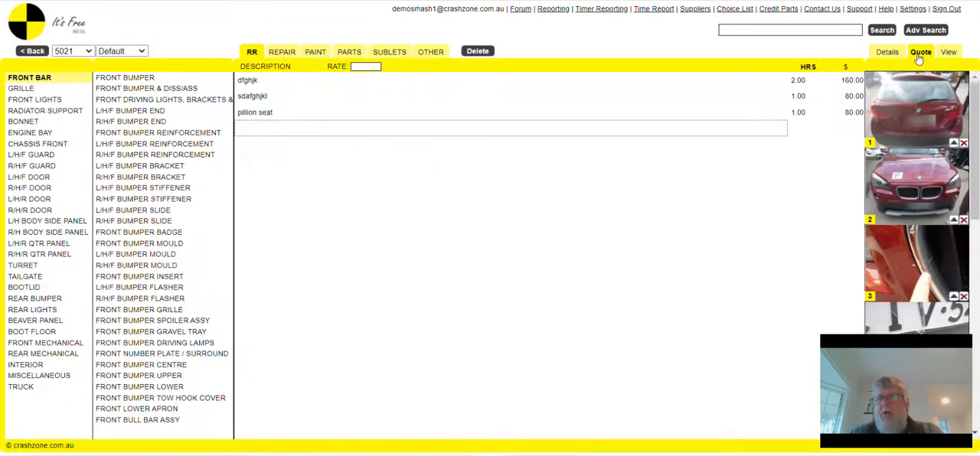
click(272, 129)
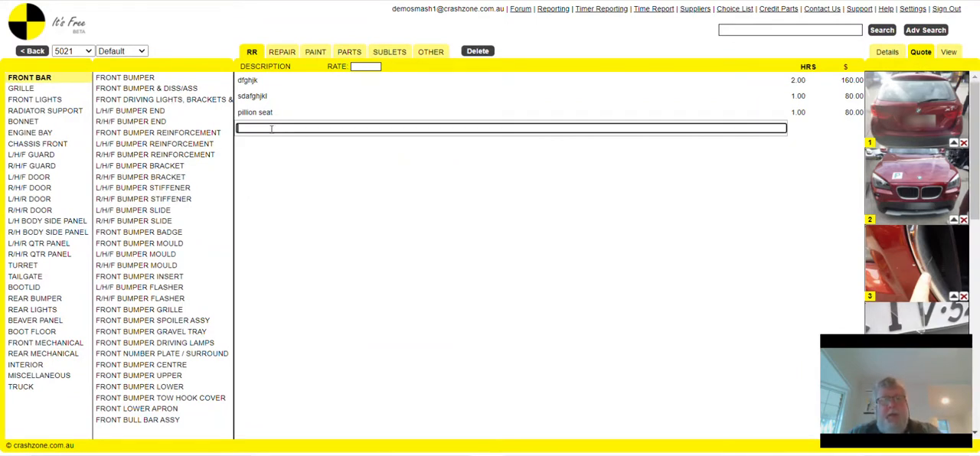
text(fdsghjk)
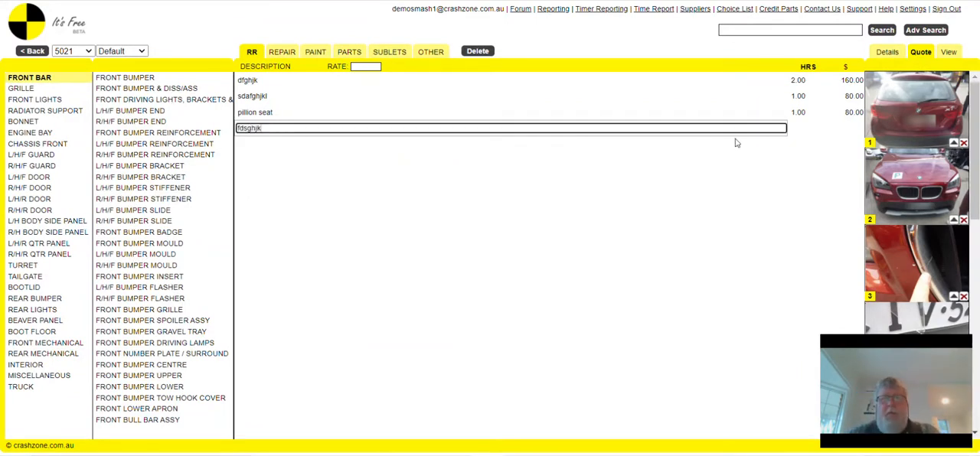
click(803, 130)
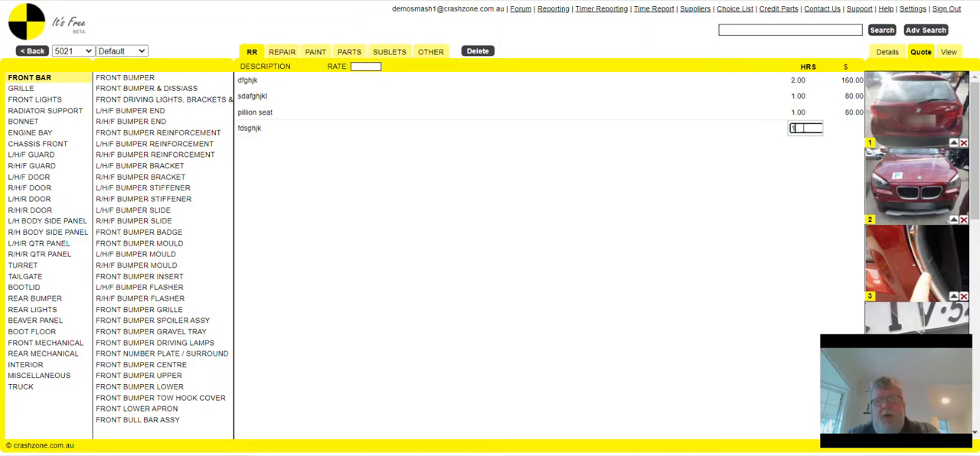
click(637, 184)
- Add another RR line "dfghjkl;lkjhgfds" with a fixed price of $25 and no hours
click(255, 148)
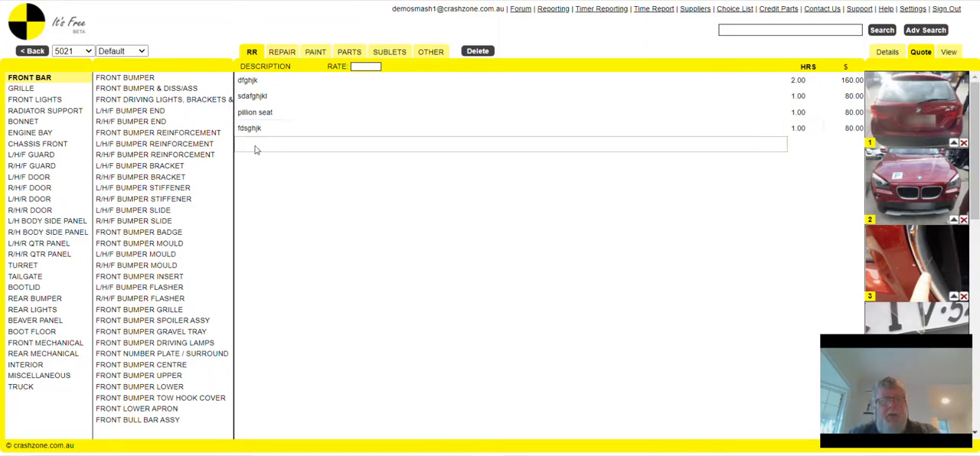
text(dfghjkl;lkjhgfds)
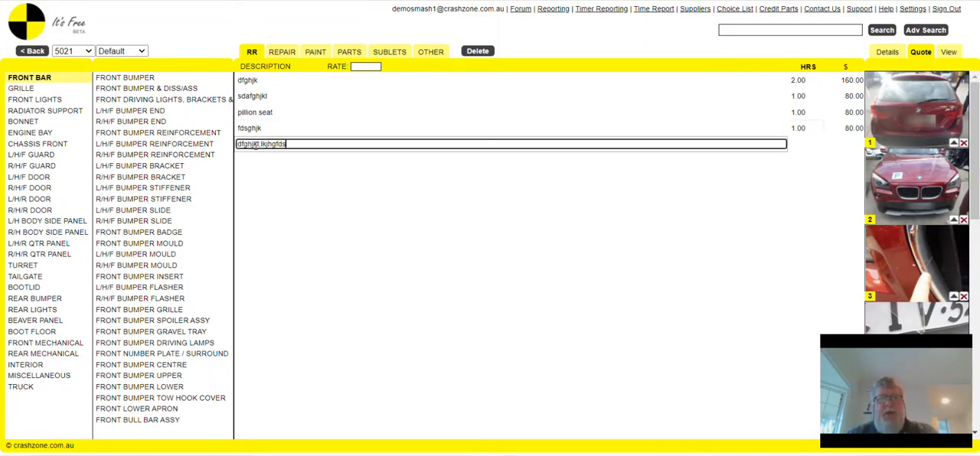
click(853, 147)
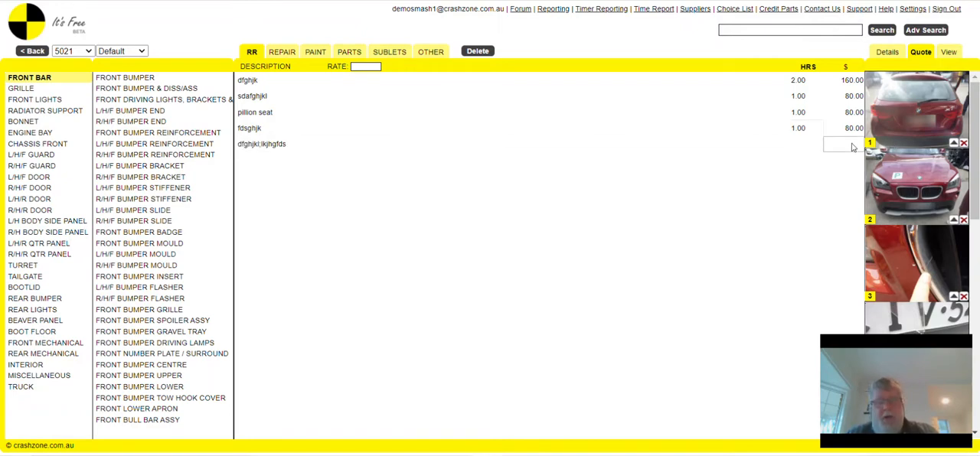
text(25)
click(720, 174)
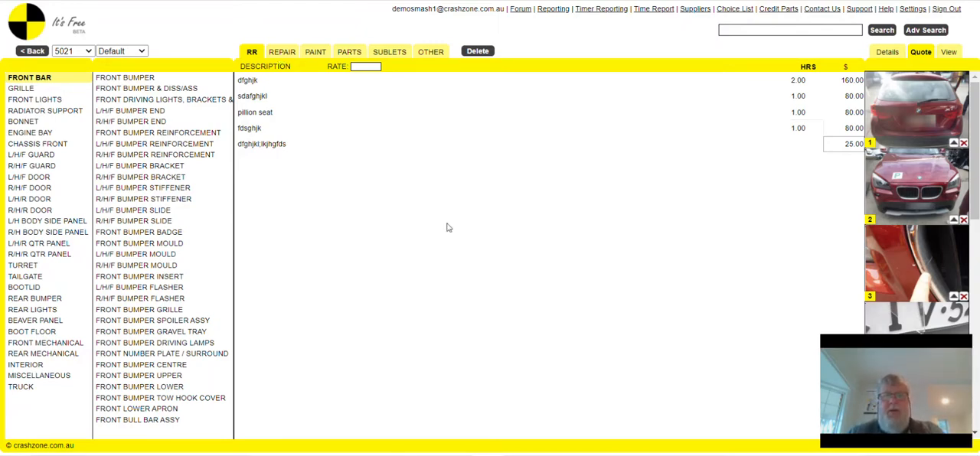
- Review the repair and paint lines and the full estimate for quote 5021, and return to the quote list
click(280, 57)
click(313, 52)
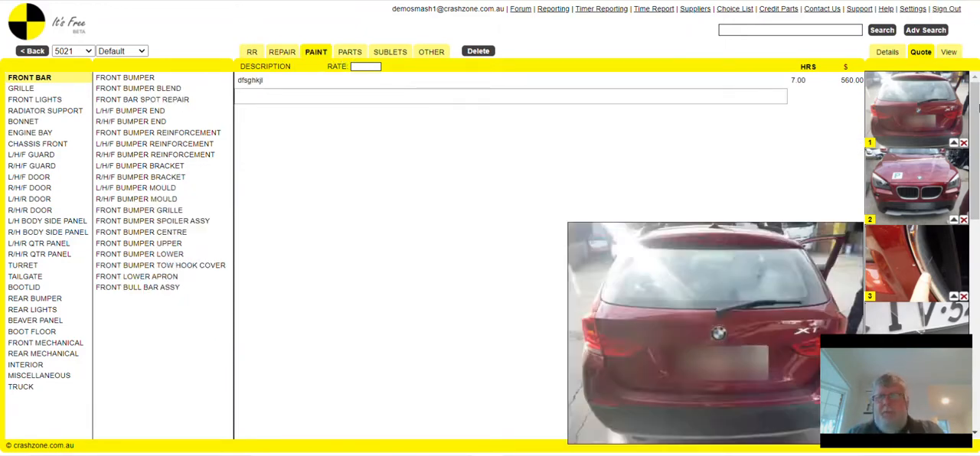
click(953, 53)
scroll(313, 294, down, 2)
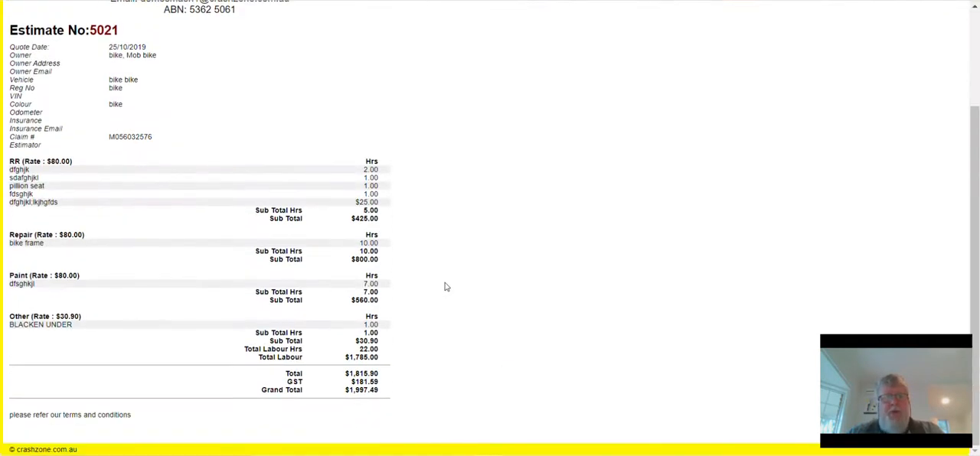
scroll(452, 284, up, 2)
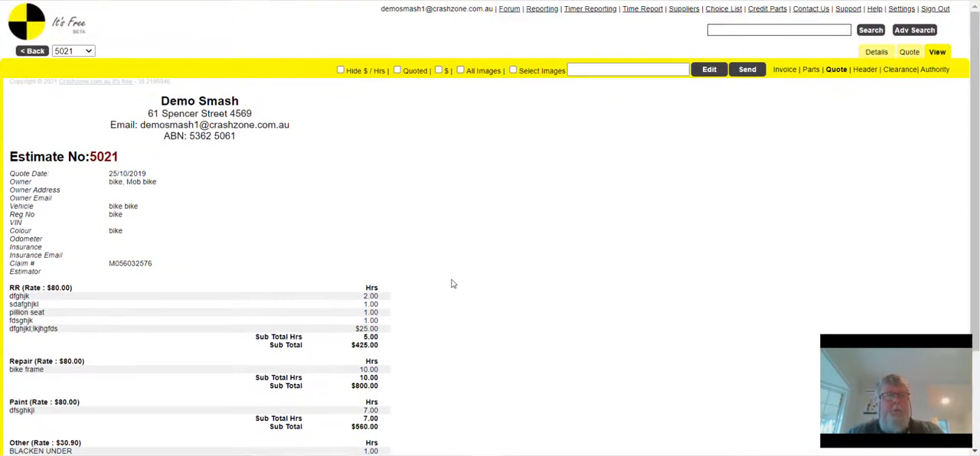
click(34, 52)
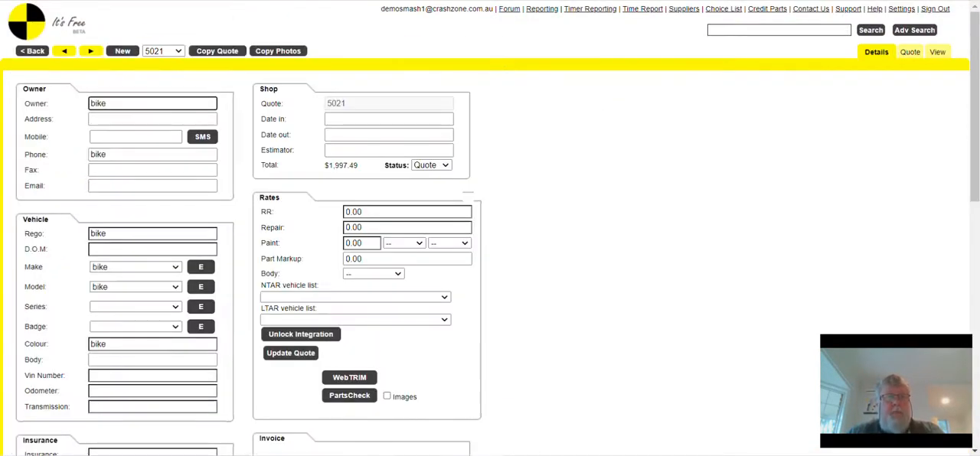
click(33, 52)
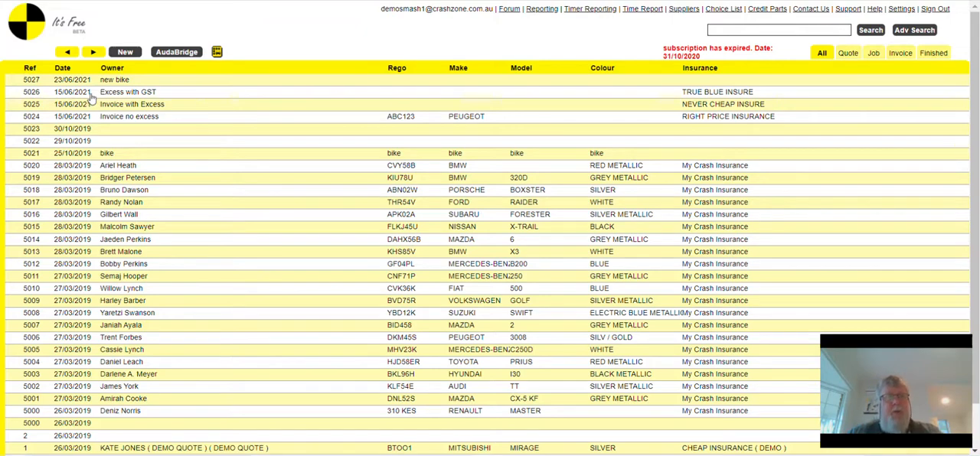
click(124, 98)
drag(156, 102, 42, 104)
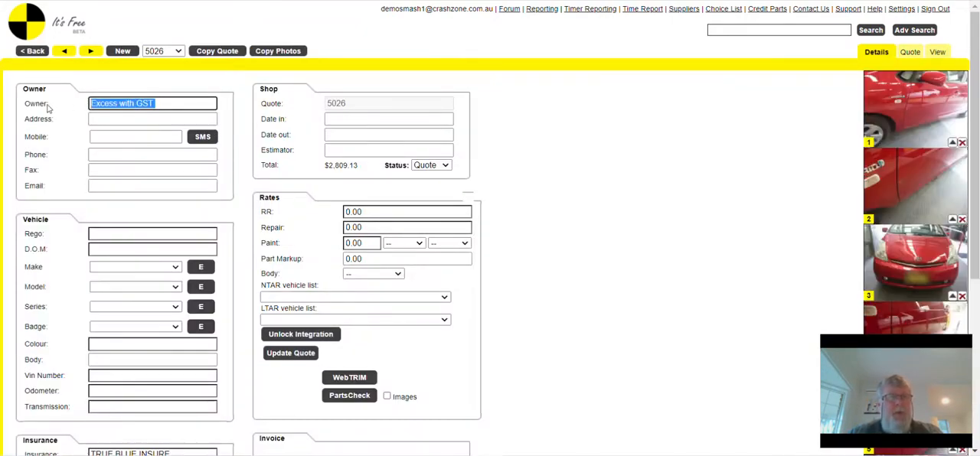
click(33, 52)
- Create a new quote with "video test" as the owner and return to the quote list
click(125, 52)
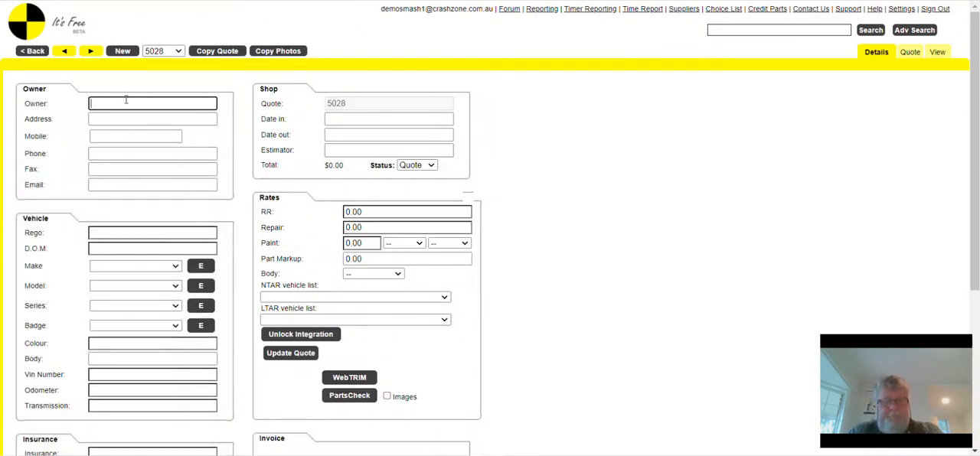
text(video )
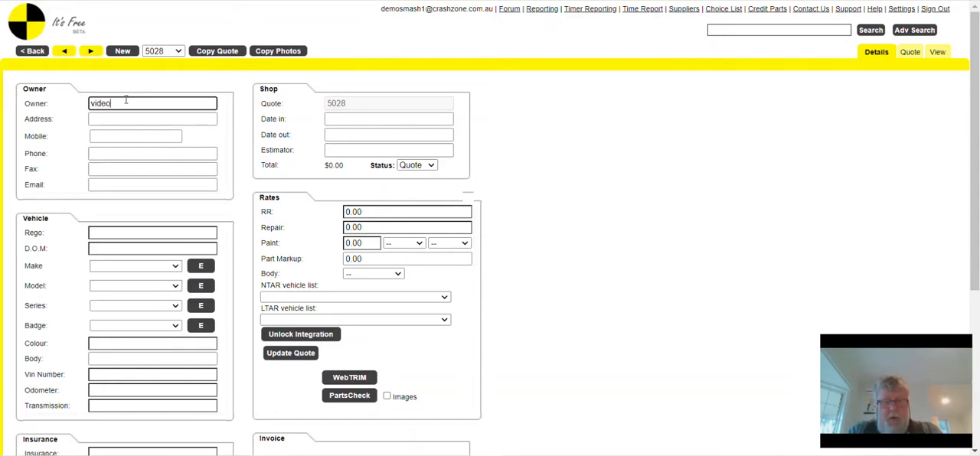
text(test)
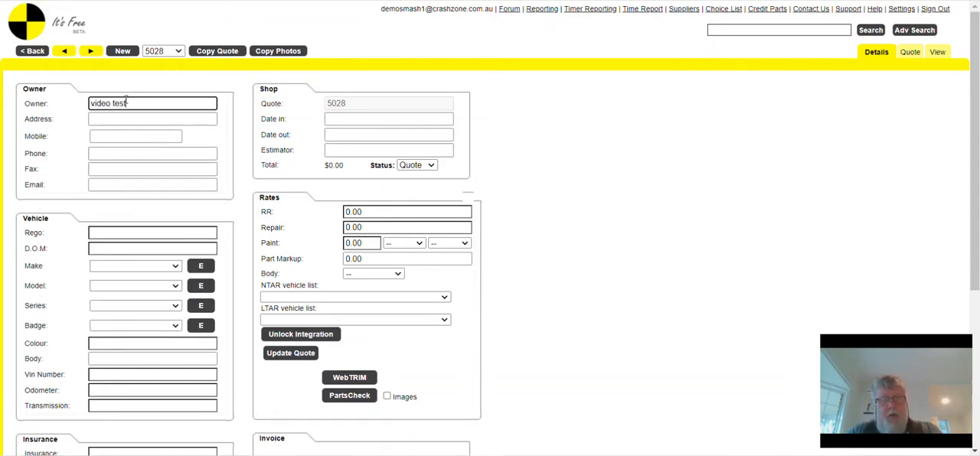
click(30, 54)
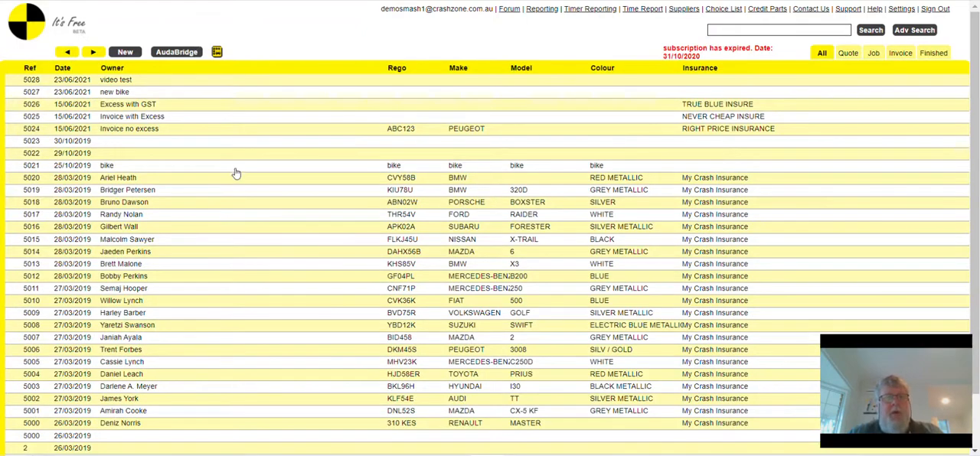
- Copy bike quote 5021 to estimate 5028
click(237, 169)
click(178, 52)
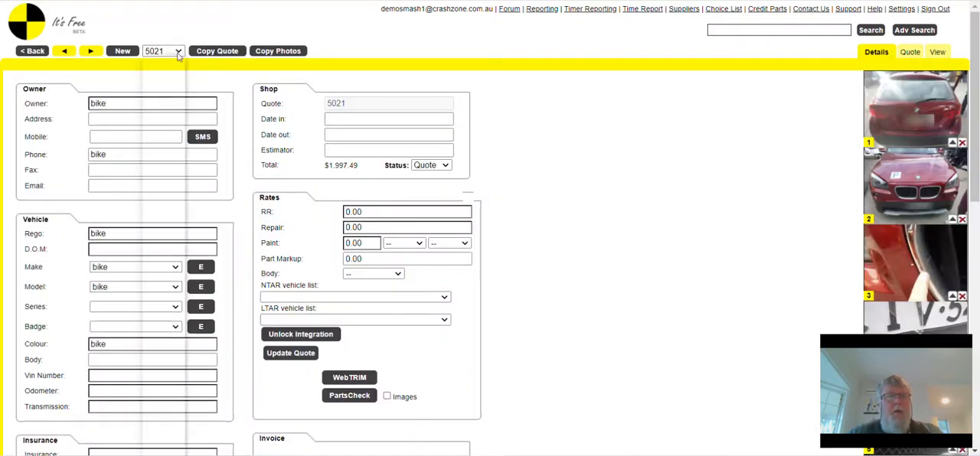
click(211, 54)
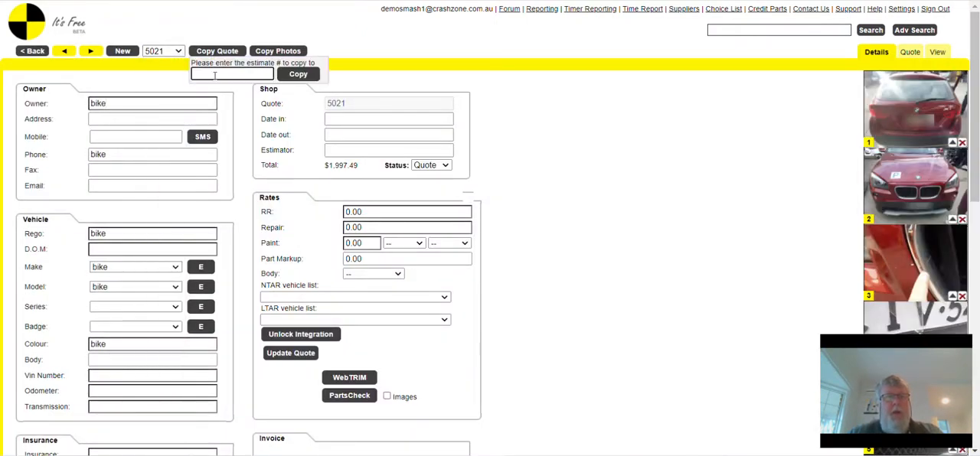
text(5028)
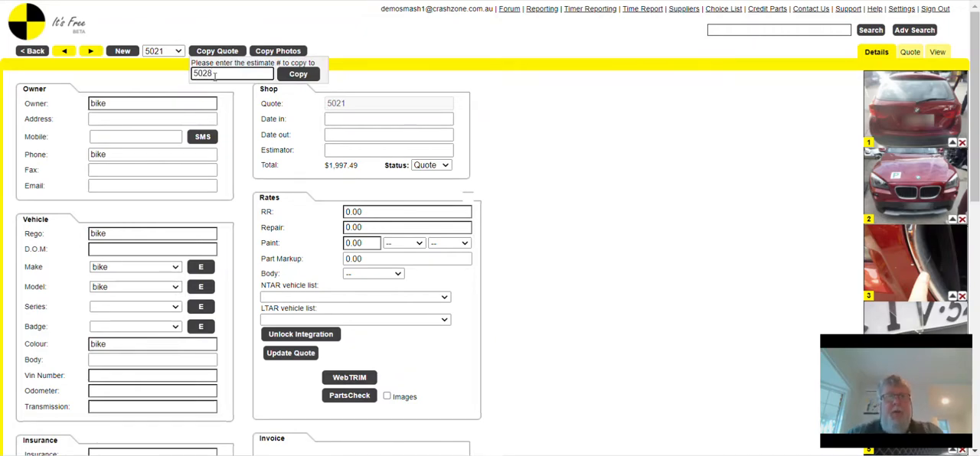
click(299, 74)
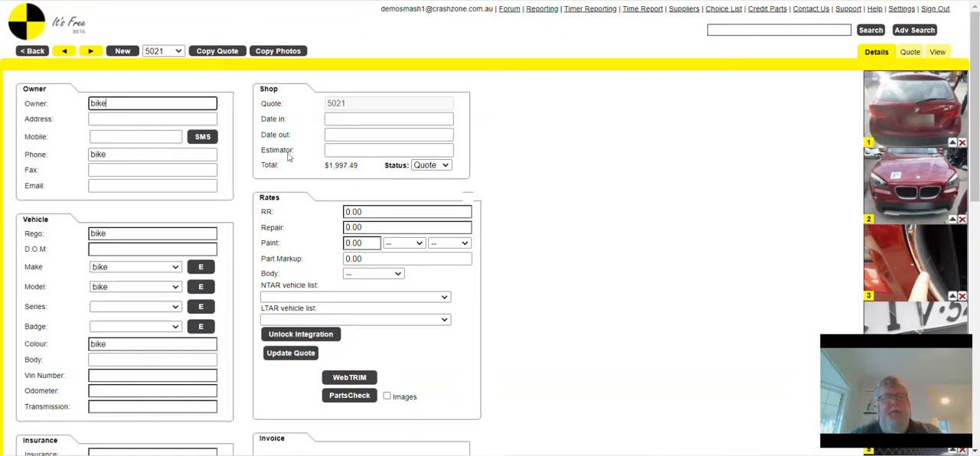
- Open the line items of the video test quote and delete its first RR line, "dfghjk"
click(27, 54)
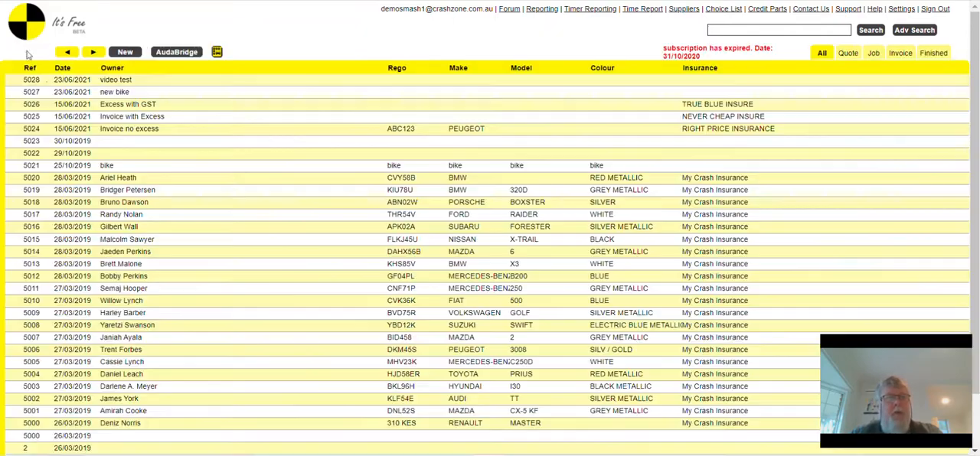
click(215, 82)
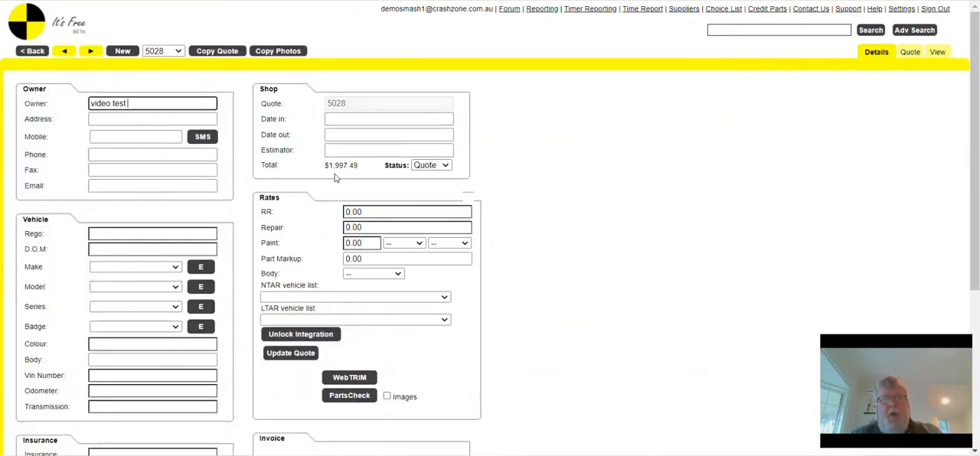
click(911, 55)
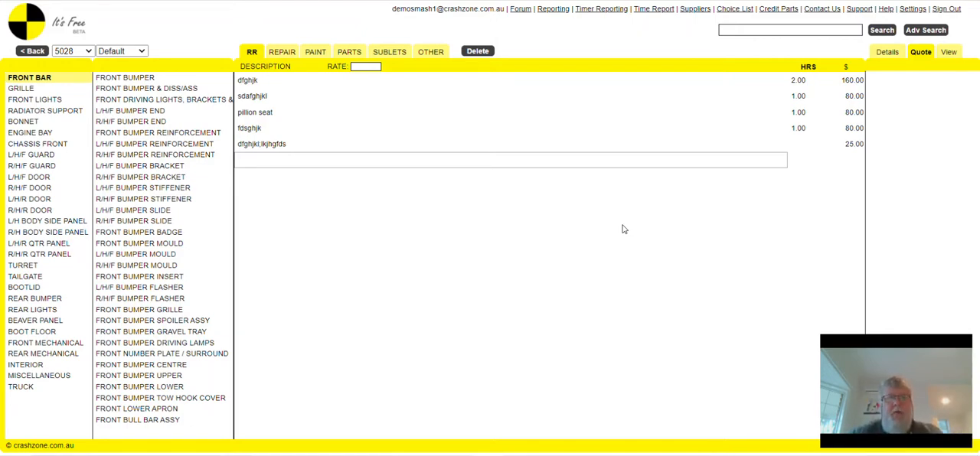
click(252, 82)
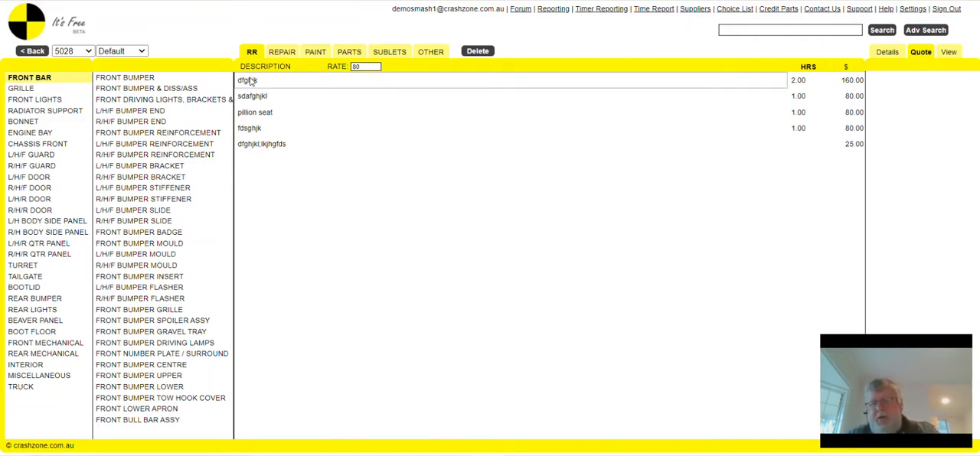
key(Delete)
- Add the RR line "sdaasfgshdjkfgul;hkj" with 2 hours below the copied lines
click(256, 149)
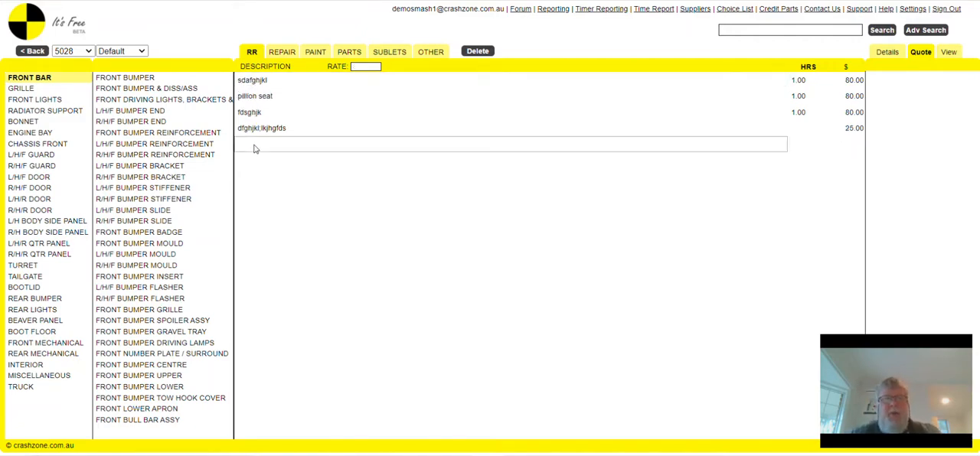
click(256, 149)
text(sdaasfgshdjkfgul;hk)
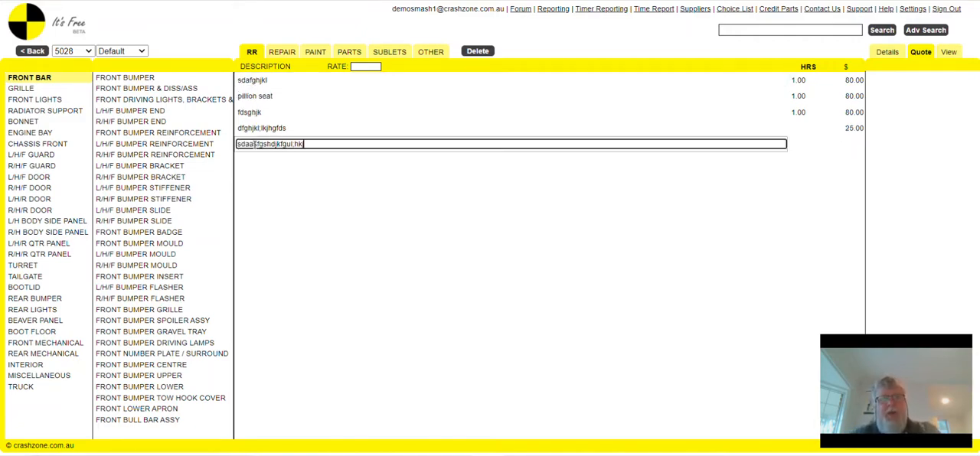
click(802, 152)
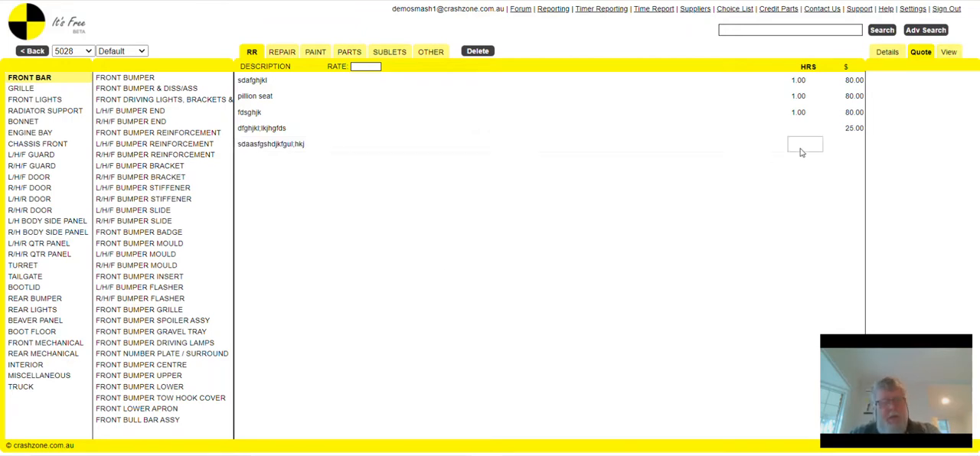
text(2)
key(Return)
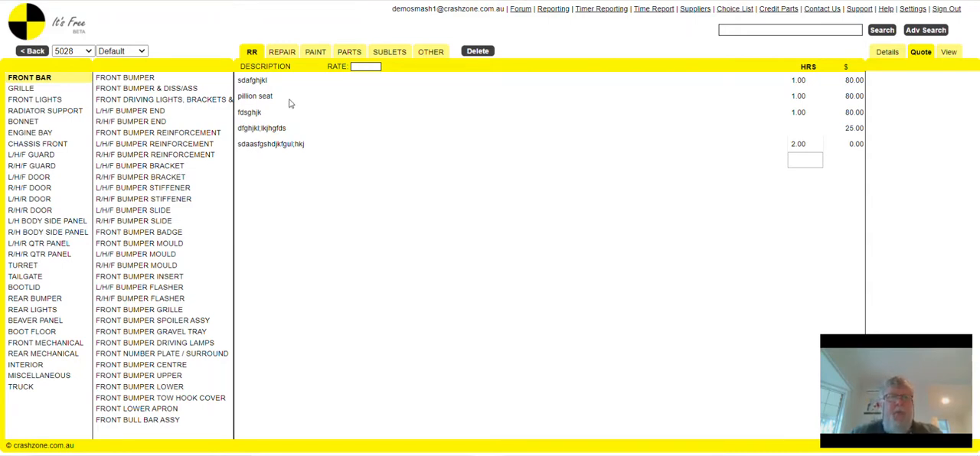
- Delete the RR line "fdsghjk" and check the quote's repair, paint and parts lines before returning to RR
click(244, 116)
key(Delete)
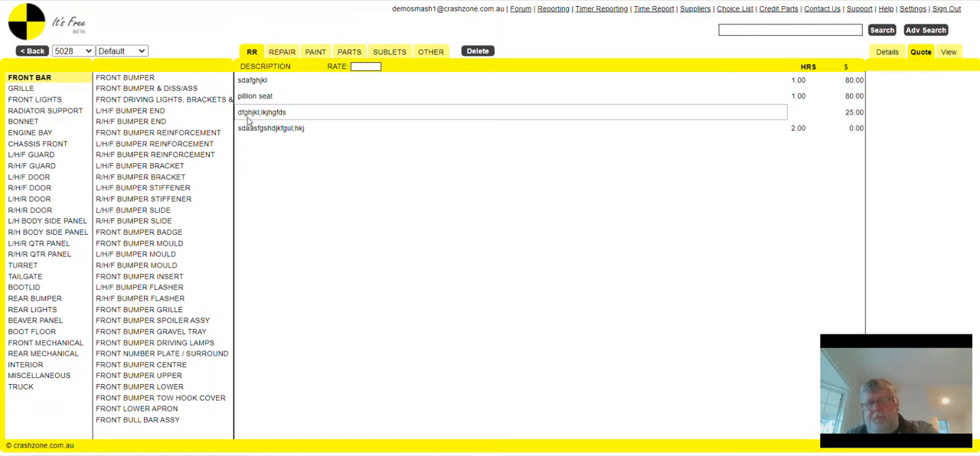
click(289, 53)
click(318, 57)
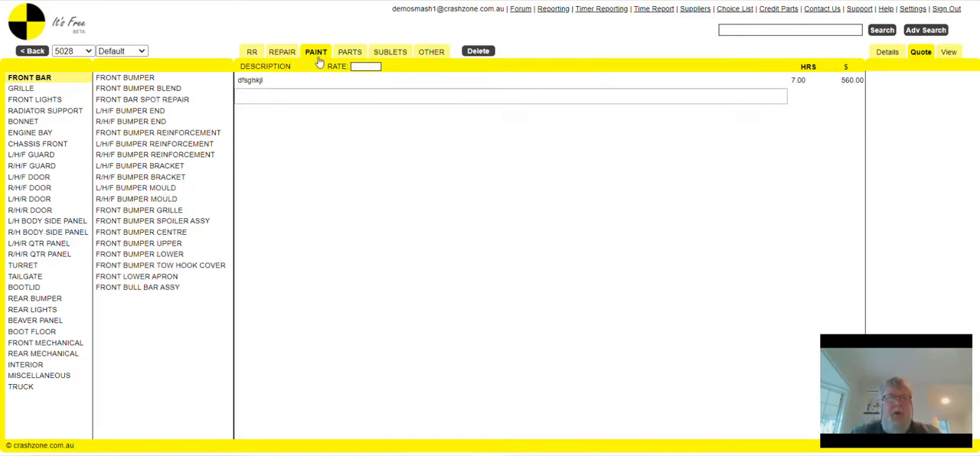
click(347, 61)
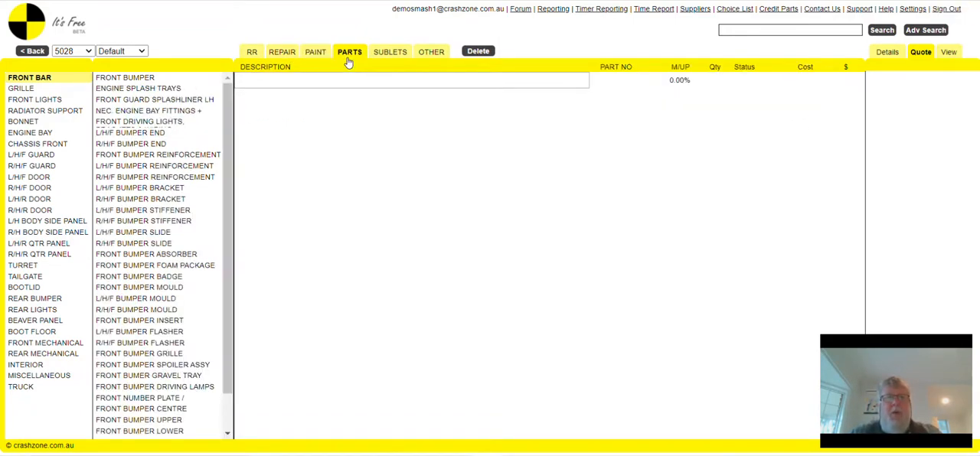
click(253, 60)
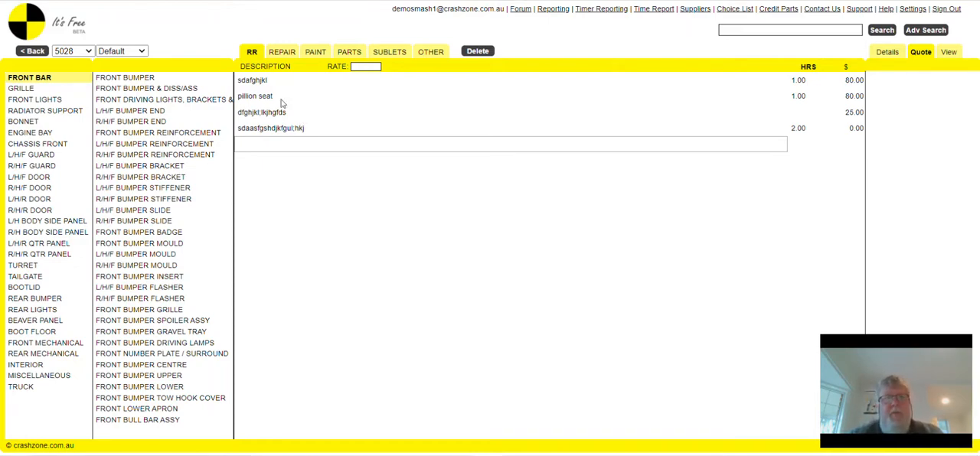
- Delete the RR line "sdafghjkl" and add a new line "dsfgjhj" without hours at the end of the list
click(269, 80)
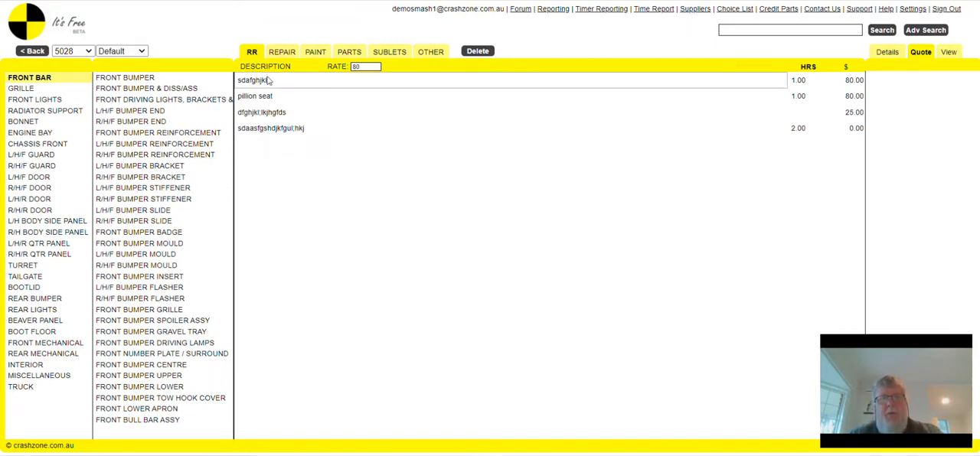
click(272, 129)
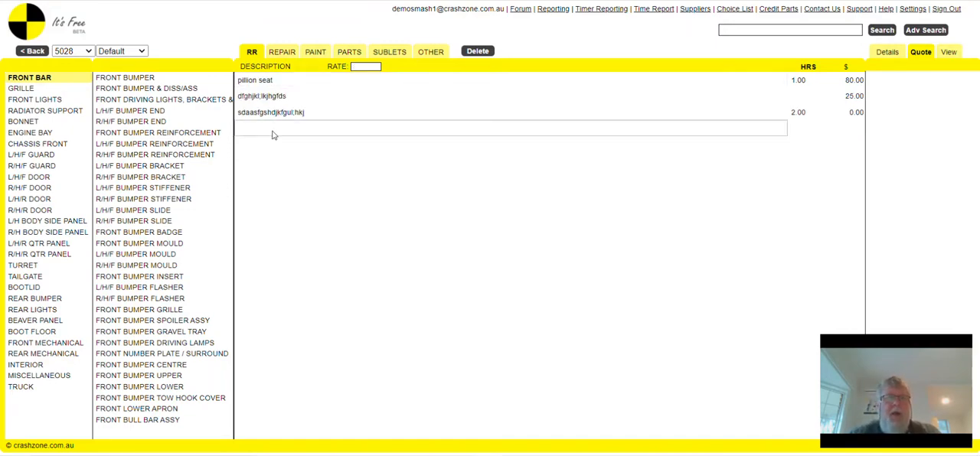
text(dsfgjhj)
click(423, 197)
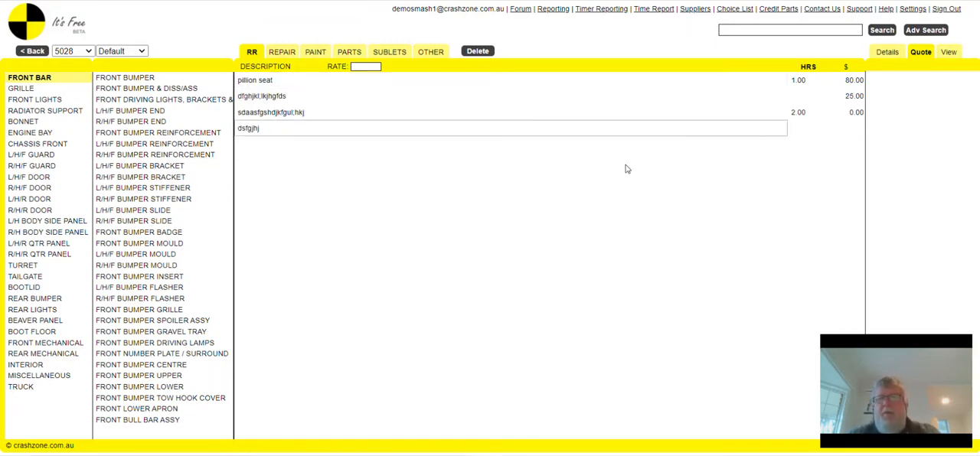
click(805, 133)
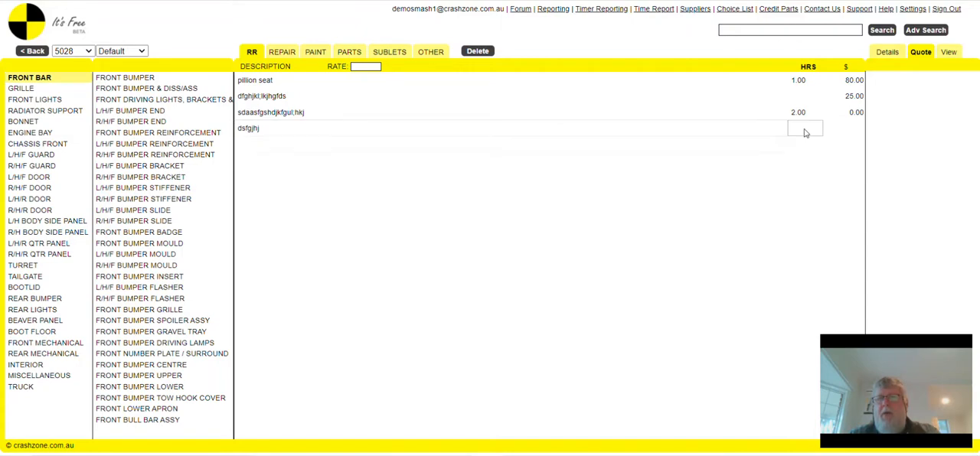
click(582, 140)
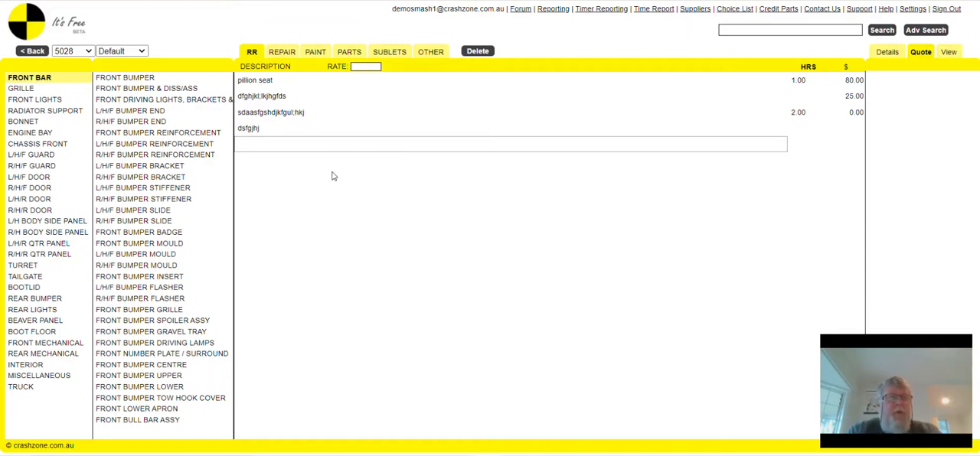
- Check the details of the video test quote for photos and return to the quote list
click(34, 53)
click(35, 53)
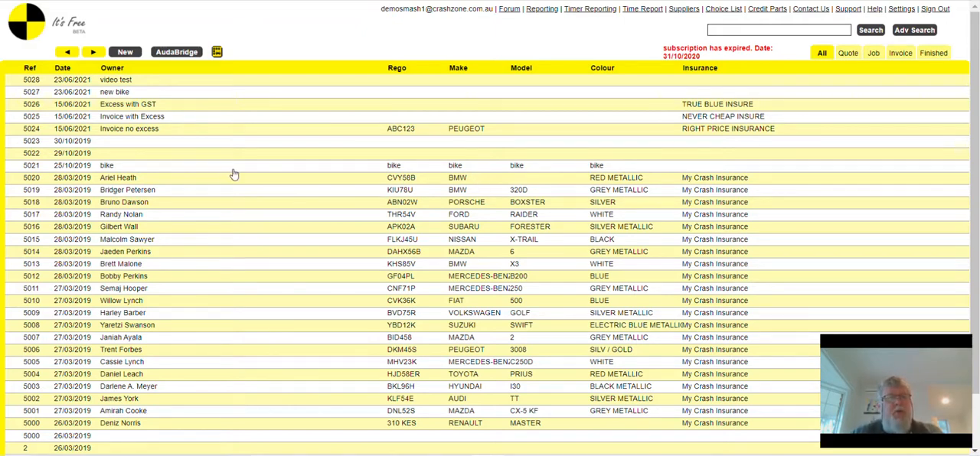
click(189, 80)
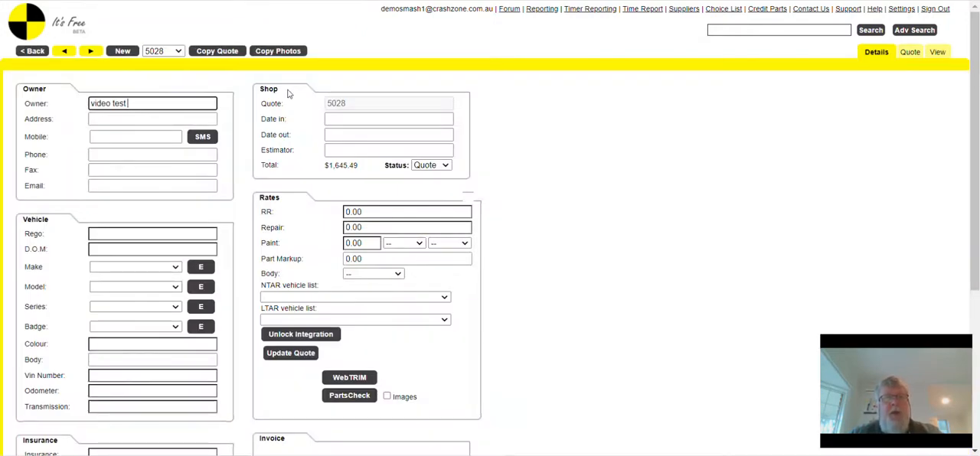
click(39, 53)
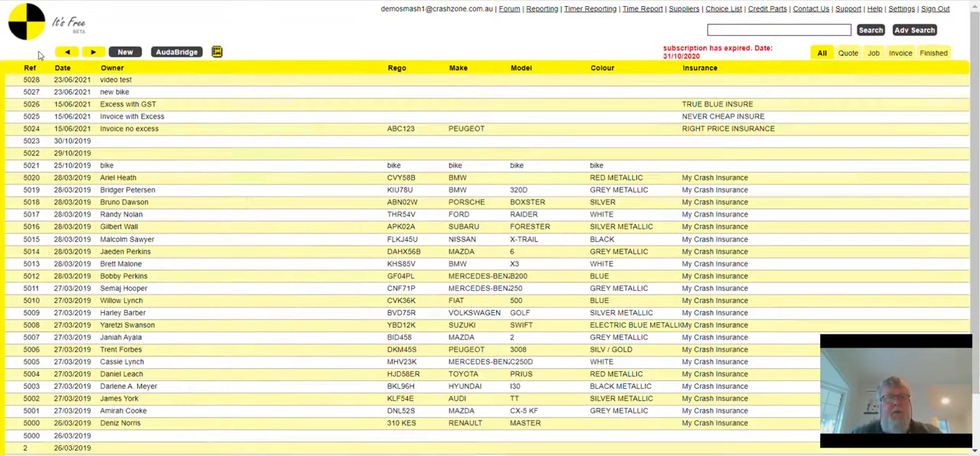
- Copy the photos of bike quote 5021 to estimate 5028 and open the video test quote's details
click(232, 166)
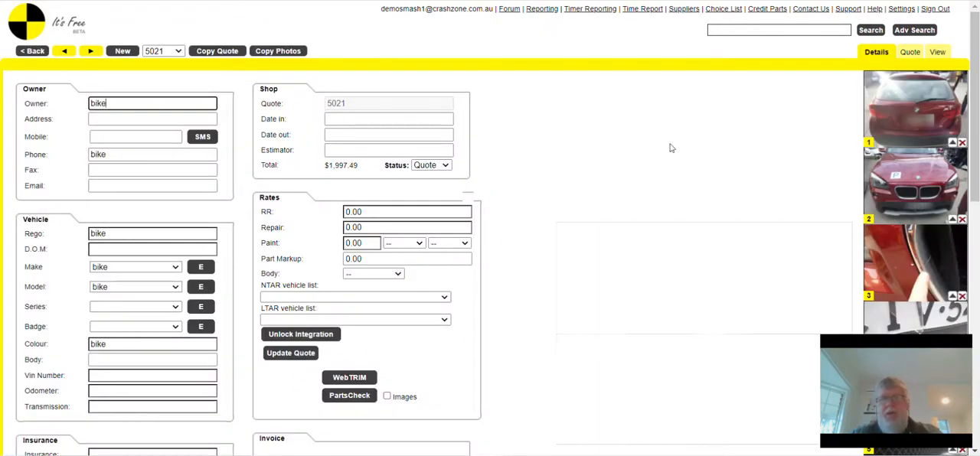
click(274, 52)
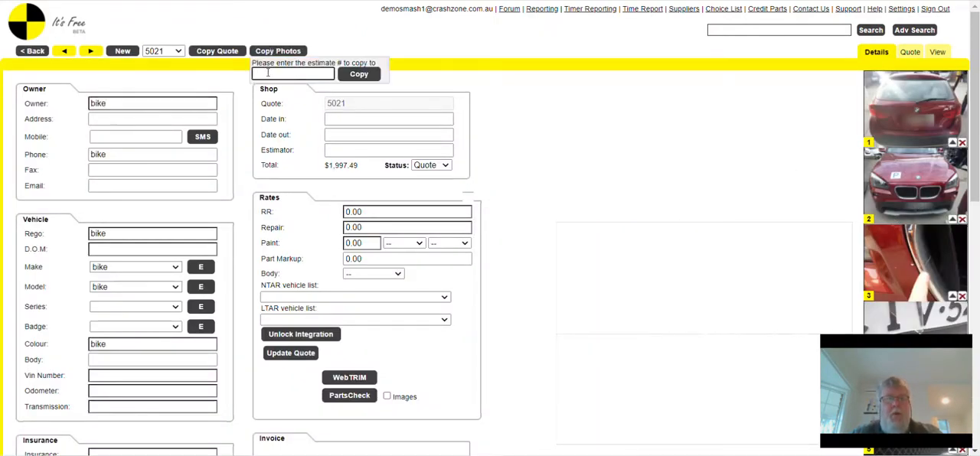
text(5028)
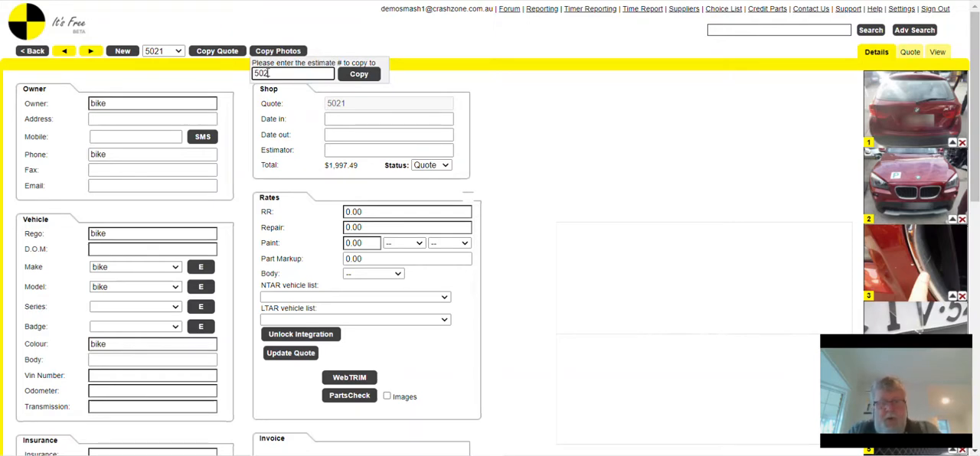
click(356, 75)
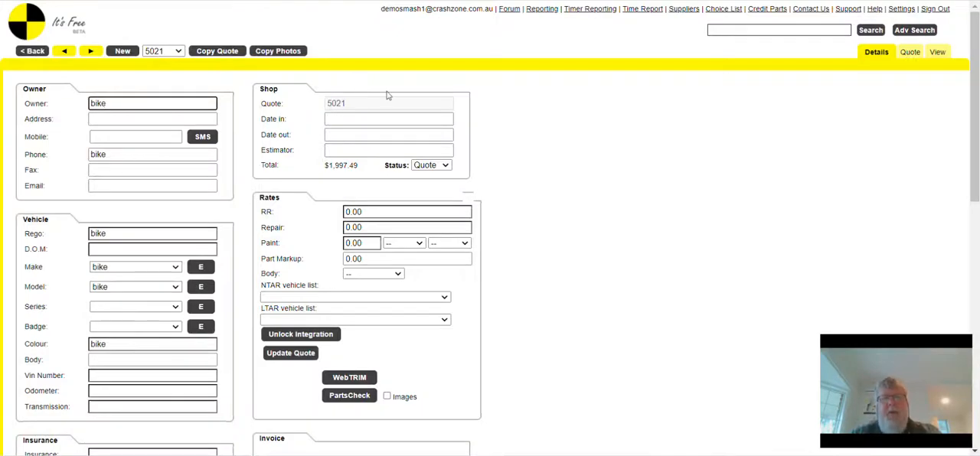
click(34, 52)
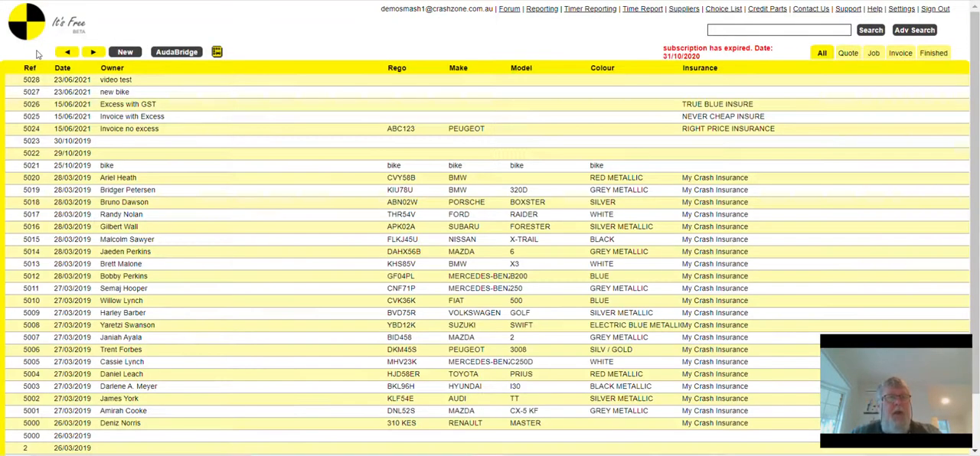
click(157, 84)
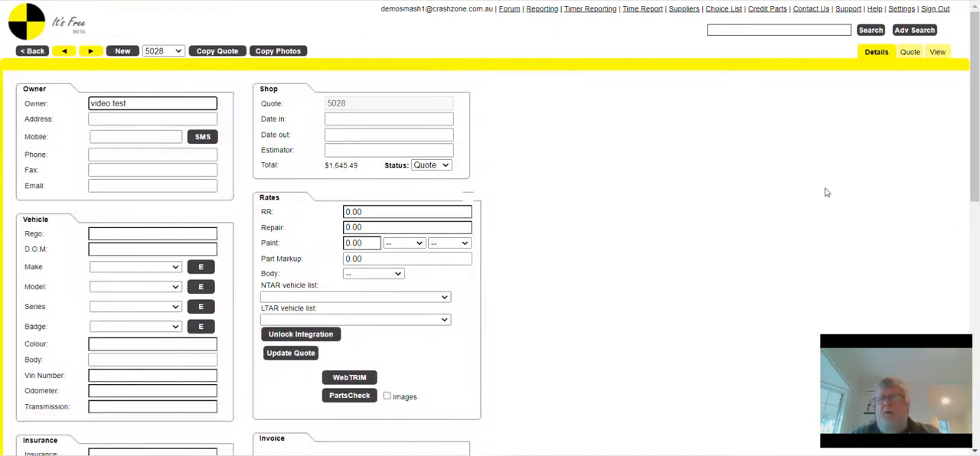